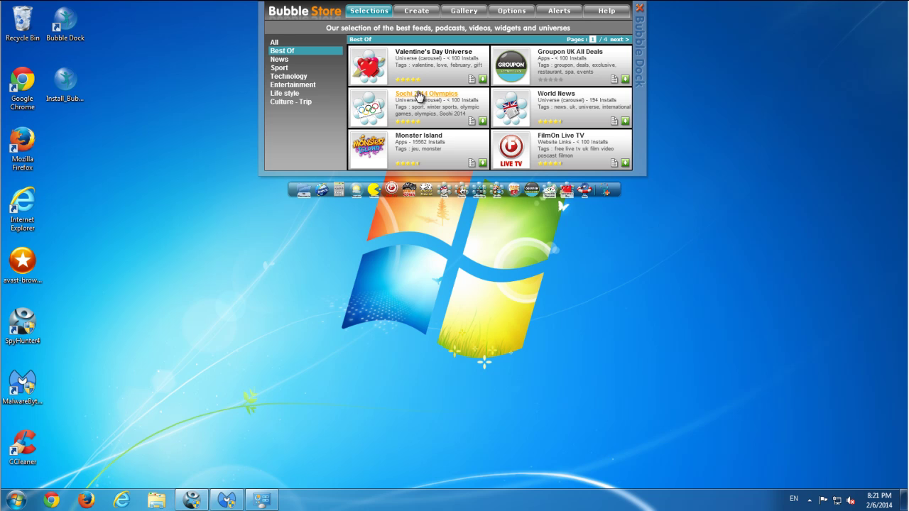
# Step: Exit Bubble Dock from its hidden tray icon, closing the Bubble Store and the dock
pyautogui.click(423, 12)
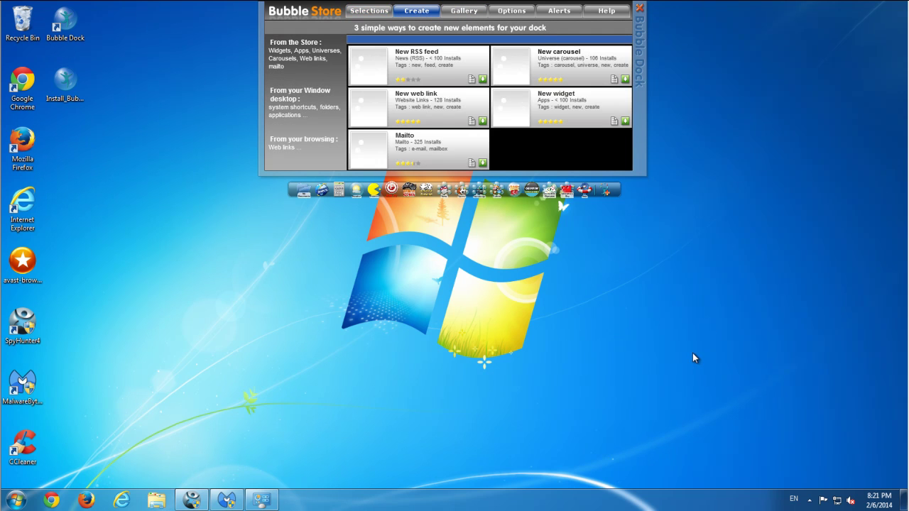
pyautogui.click(810, 500)
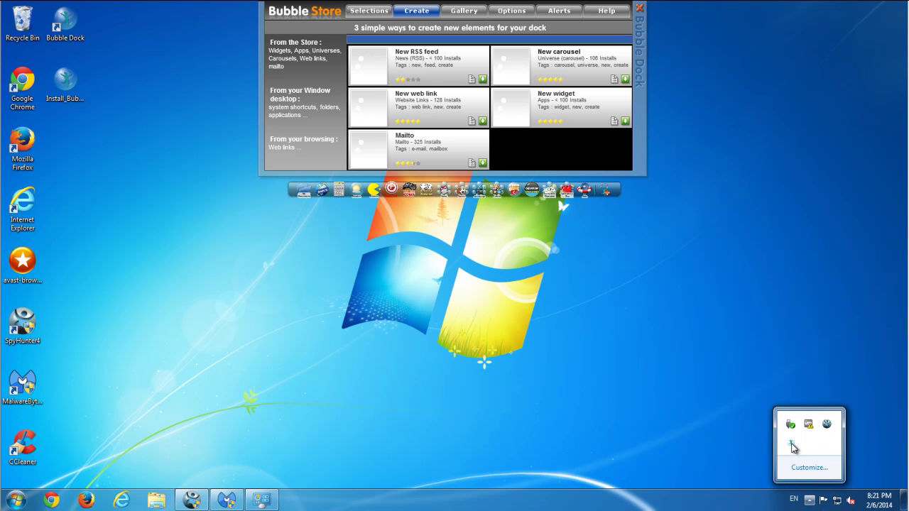
pyautogui.rightClick(792, 446)
pyautogui.click(754, 422)
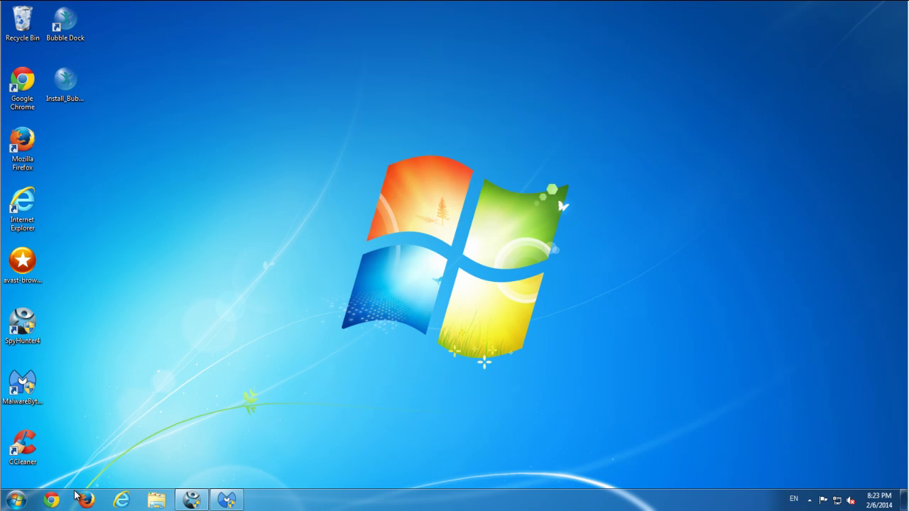
pyautogui.click(85, 500)
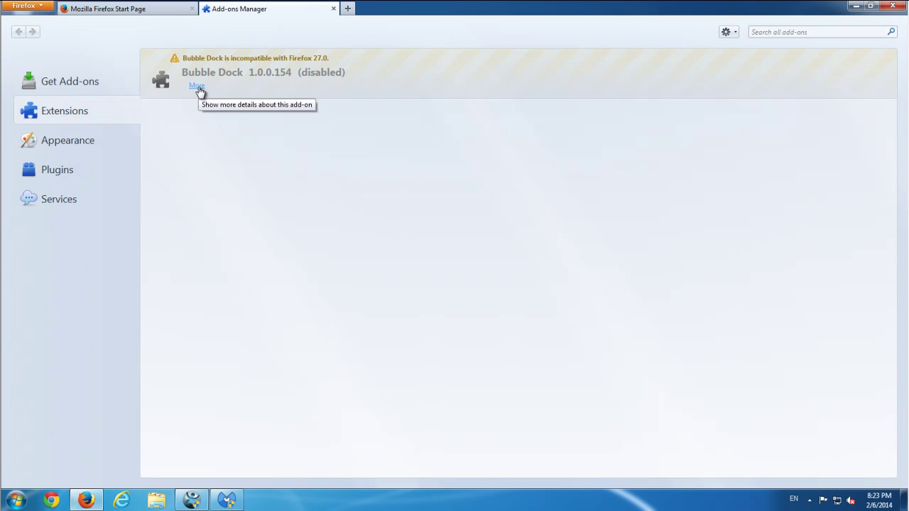
pyautogui.click(336, 10)
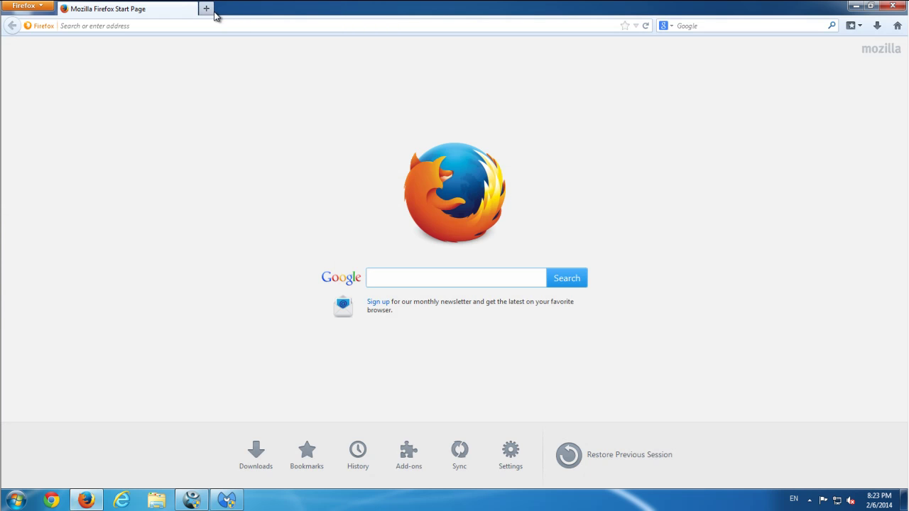
pyautogui.click(891, 8)
pyautogui.rightClick(213, 161)
pyautogui.click(240, 194)
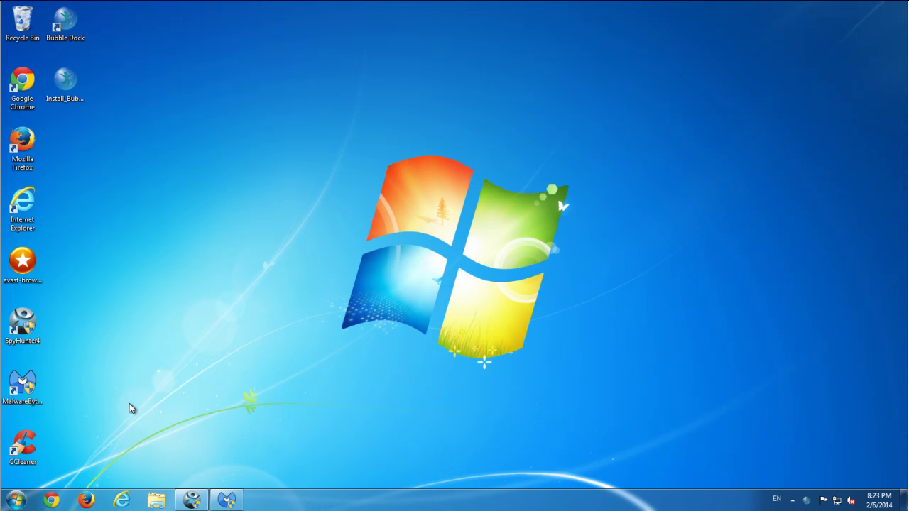
# Step: Open Internet Explorer on Bing, decline default browser, and inspect the enabled Bubble Dock SurfMatch add-on
pyautogui.click(124, 501)
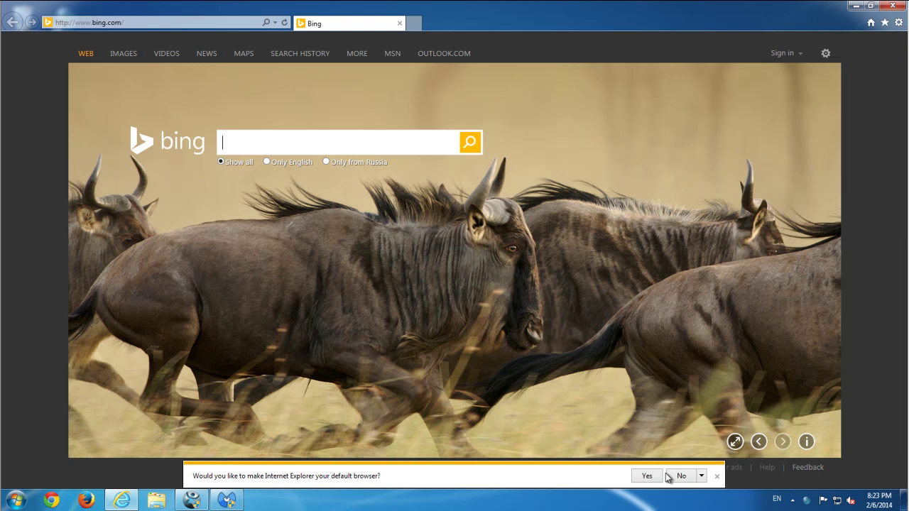
pyautogui.click(680, 477)
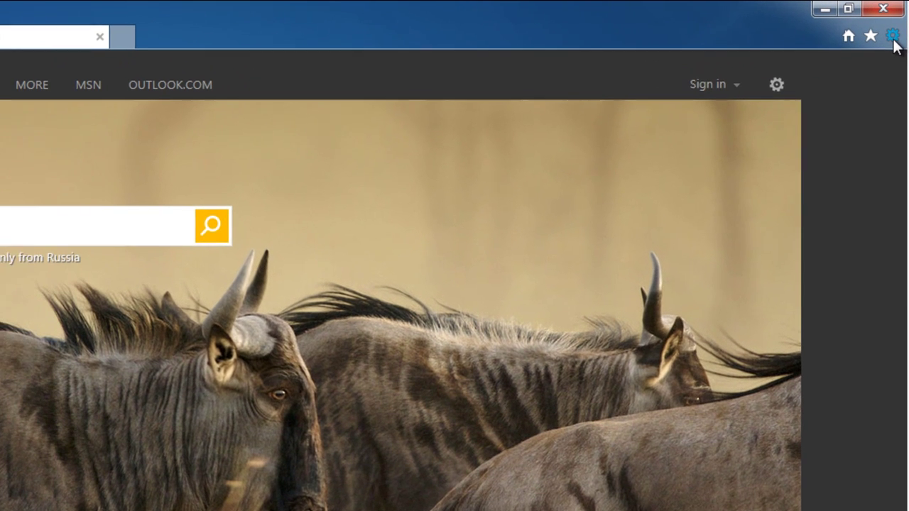
pyautogui.click(898, 22)
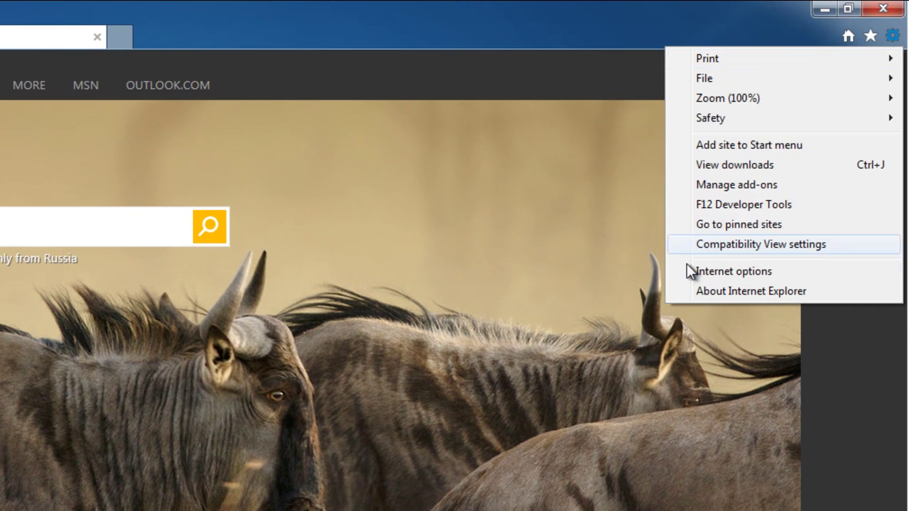
pyautogui.click(726, 186)
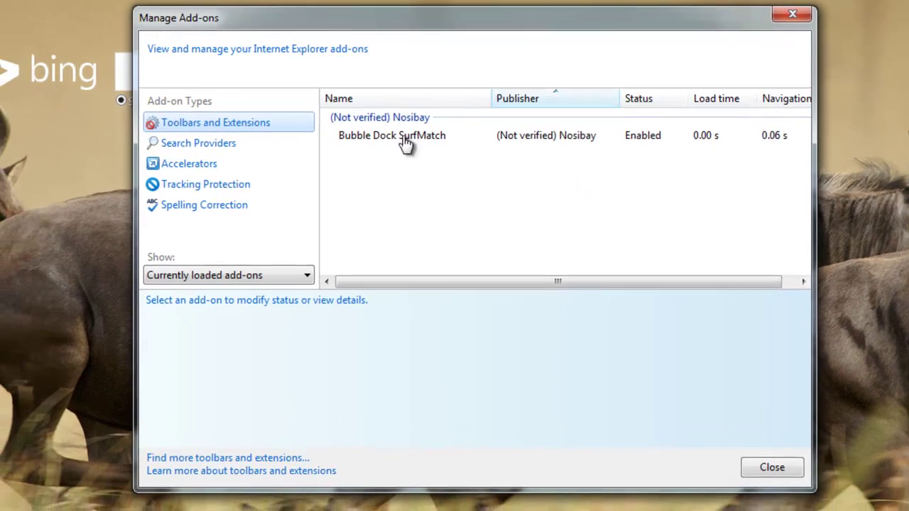
pyautogui.click(403, 138)
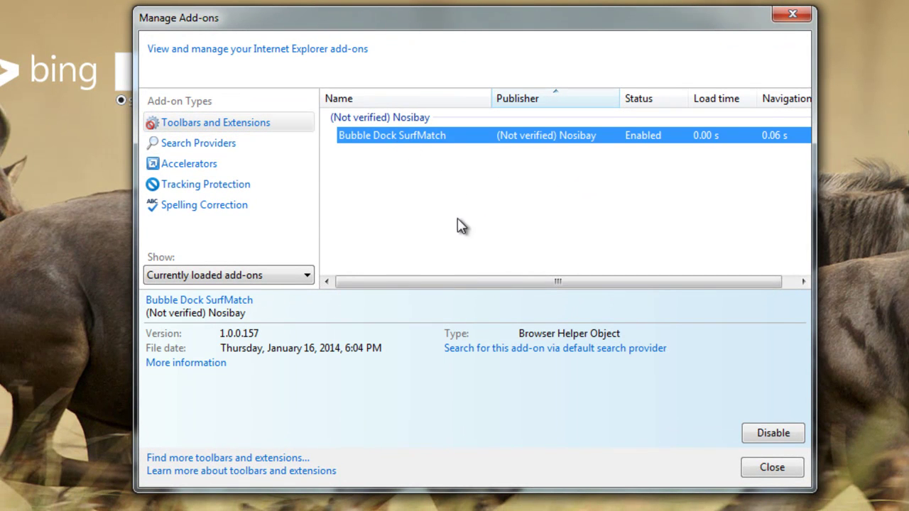
pyautogui.moveTo(458, 283)
pyautogui.mouseDown()
pyautogui.moveTo(539, 297)
pyautogui.moveTo(447, 298)
pyautogui.moveTo(564, 302)
pyautogui.moveTo(426, 295)
pyautogui.mouseUp()
pyautogui.moveTo(392, 283); pyautogui.dragTo(461, 298)
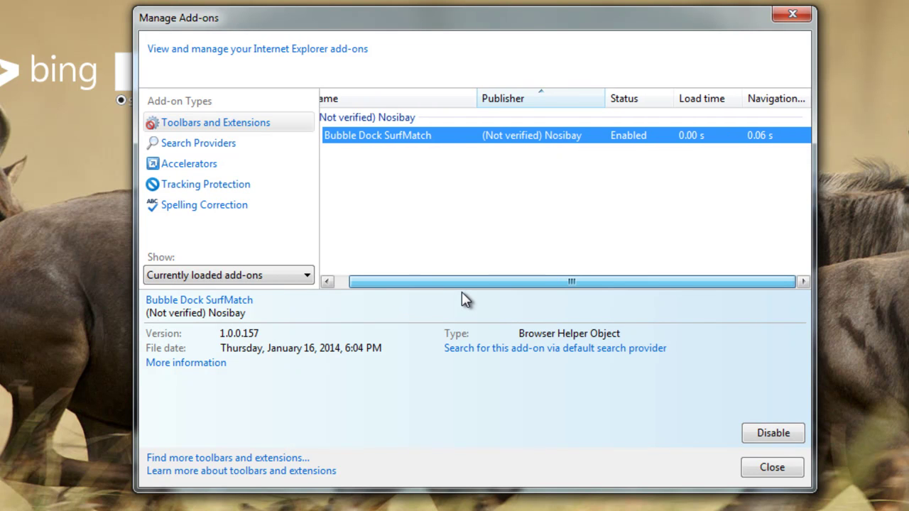
pyautogui.moveTo(461, 298); pyautogui.dragTo(391, 294)
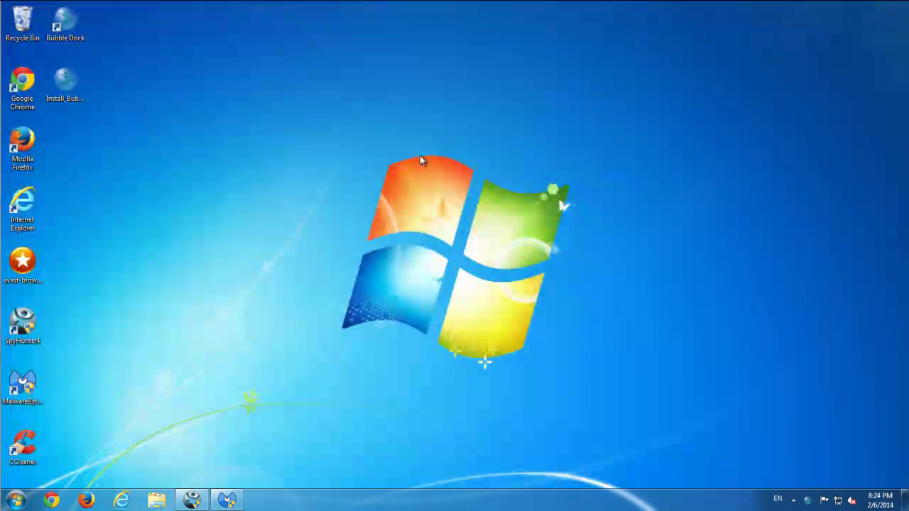
# Step: Refresh the desktop twice from its right-click menu
pyautogui.rightClick(362, 153)
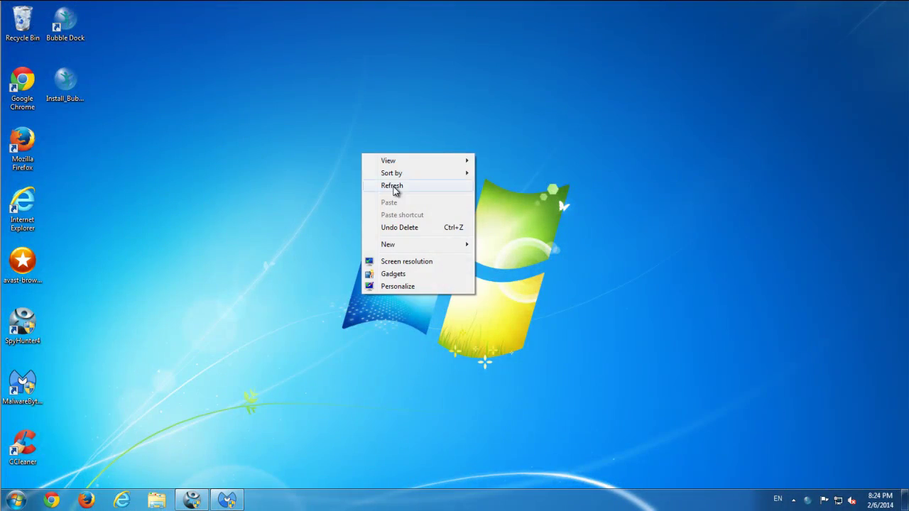
pyautogui.click(394, 187)
pyautogui.rightClick(141, 213)
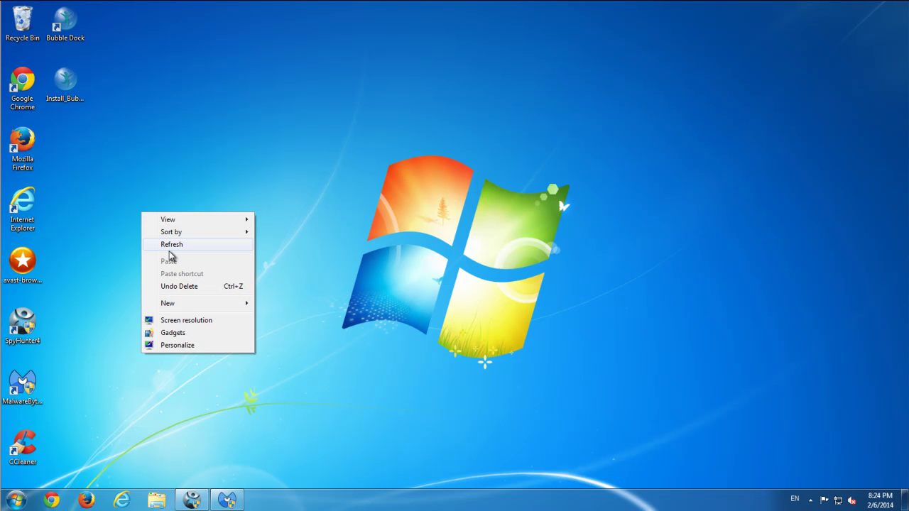
pyautogui.click(168, 245)
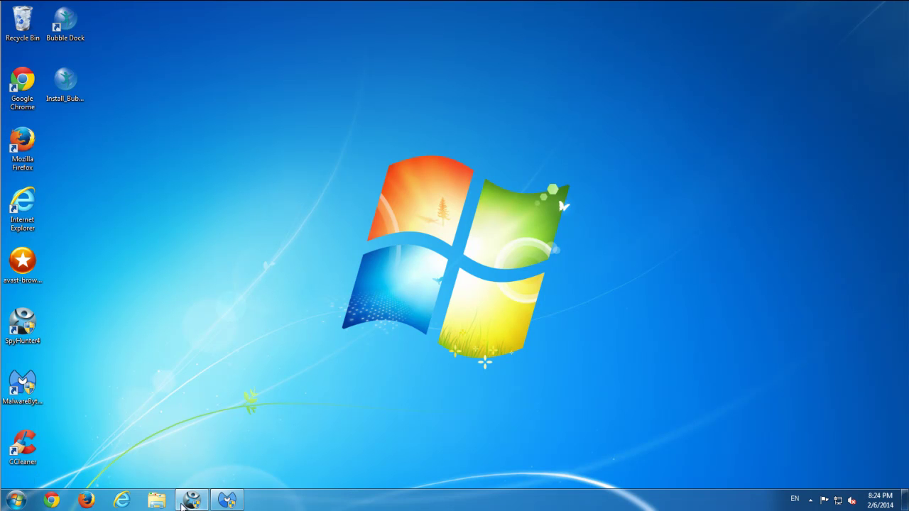
# Step: Bring the SpyHunter scan results window back at normal size
pyautogui.click(192, 499)
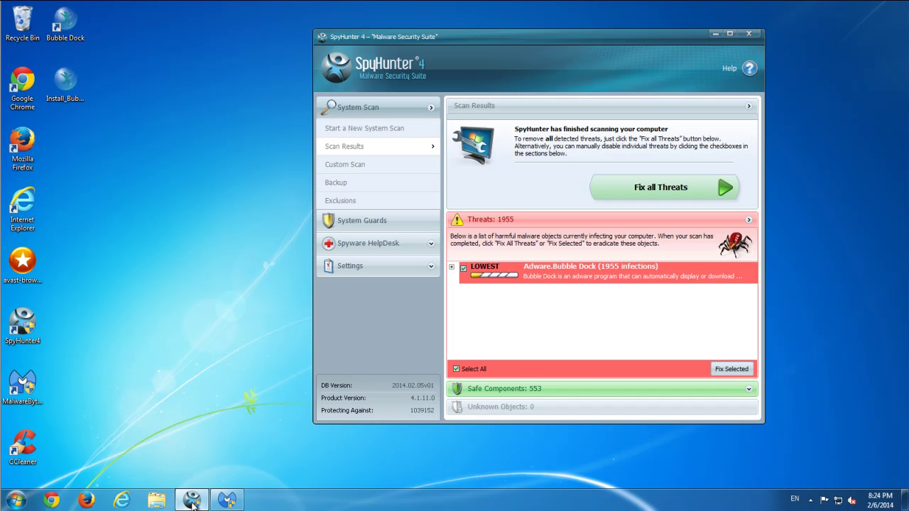
pyautogui.doubleClick(479, 31)
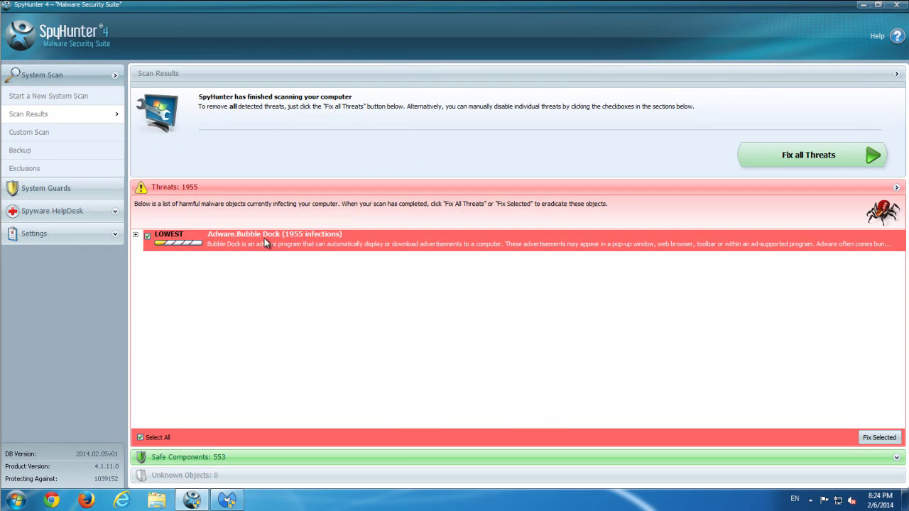
pyautogui.click(878, 4)
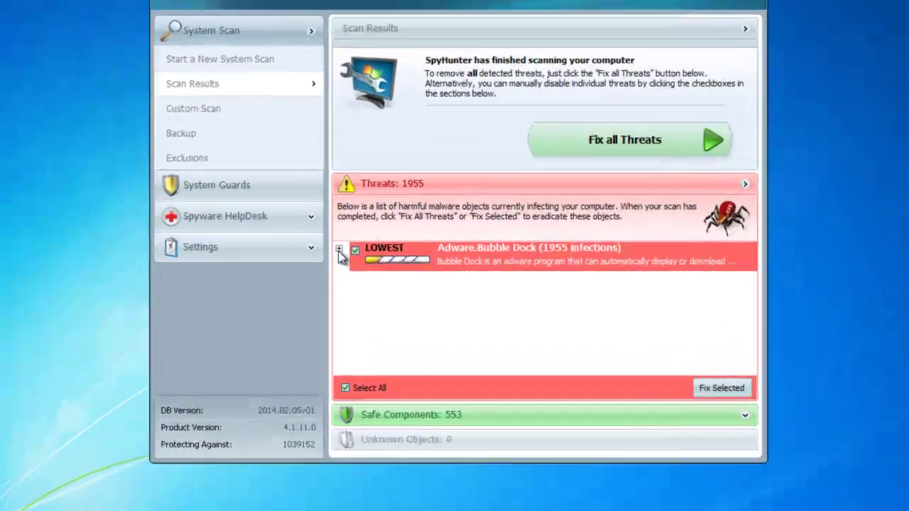
# Step: Expand the Adware.Bubble Dock entry, scroll through its 1955 items, then collapse it
pyautogui.click(452, 267)
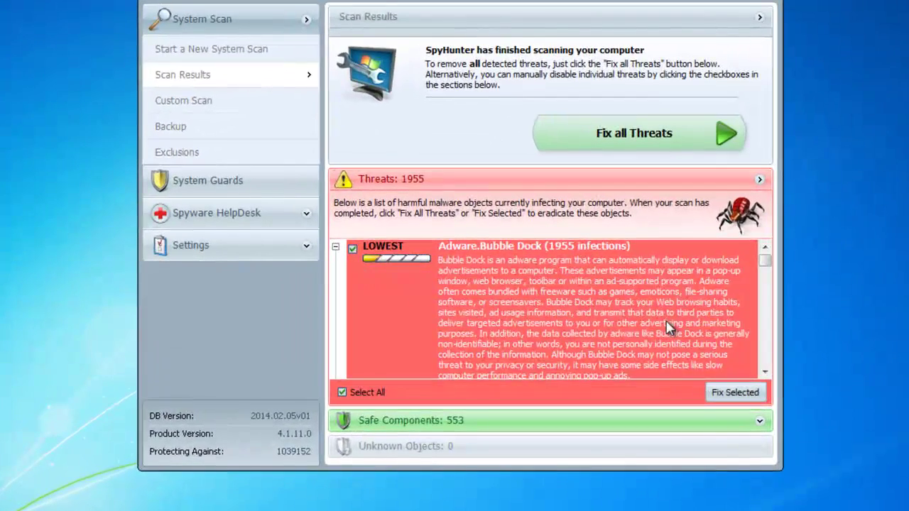
pyautogui.scroll(-1, 676, 306)
pyautogui.scroll(-1, 657, 304)
pyautogui.scroll(-1, 653, 303)
pyautogui.scroll(-2, 652, 299)
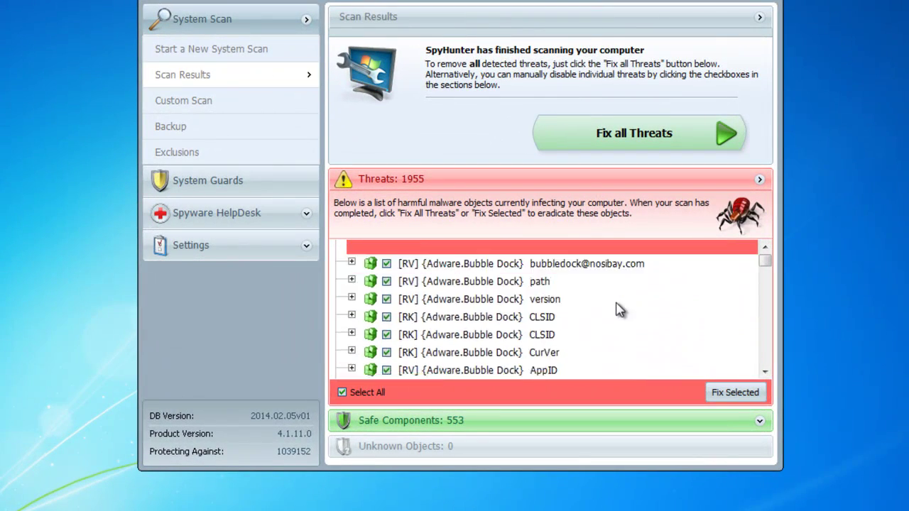
pyautogui.scroll(-1, 618, 308)
pyautogui.scroll(-2, 585, 314)
pyautogui.moveTo(764, 261)
pyautogui.mouseDown()
pyautogui.moveTo(767, 362)
pyautogui.moveTo(767, 320)
pyautogui.moveTo(775, 340)
pyautogui.mouseUp()
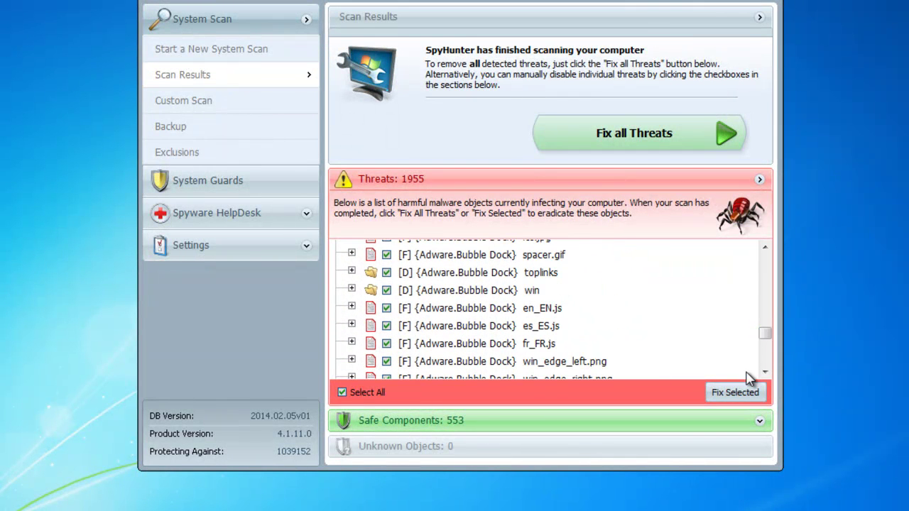
pyautogui.scroll(15, 297, 274)
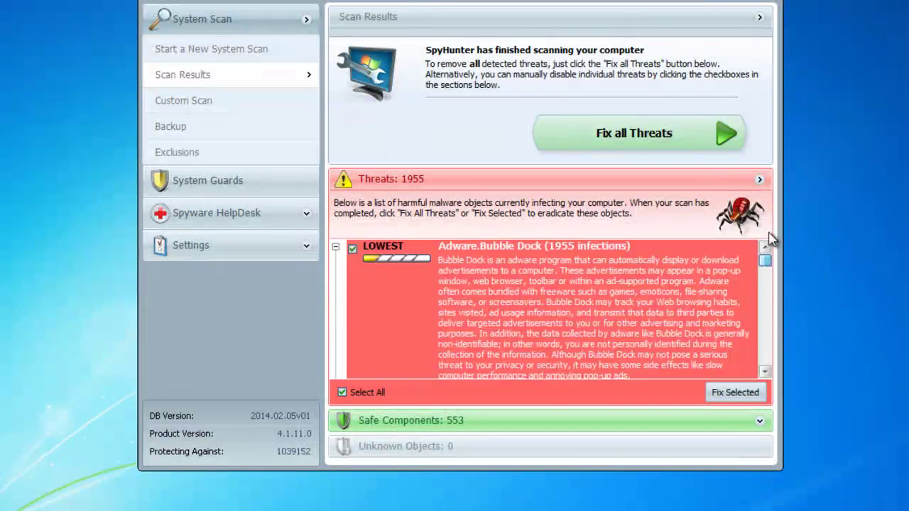
pyautogui.click(337, 247)
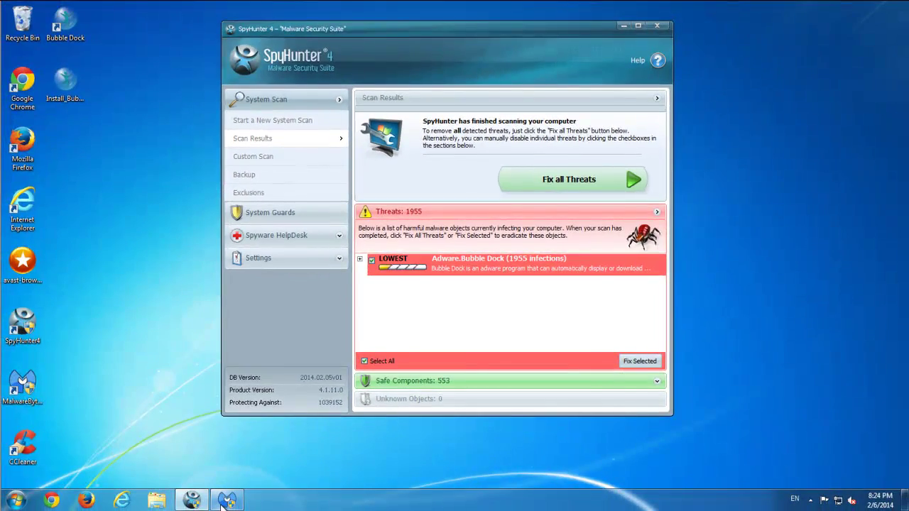
# Step: Check all PUP.Optional.BubbleDock.A items in maximized Malwarebytes, then minimize both scanners
pyautogui.click(227, 501)
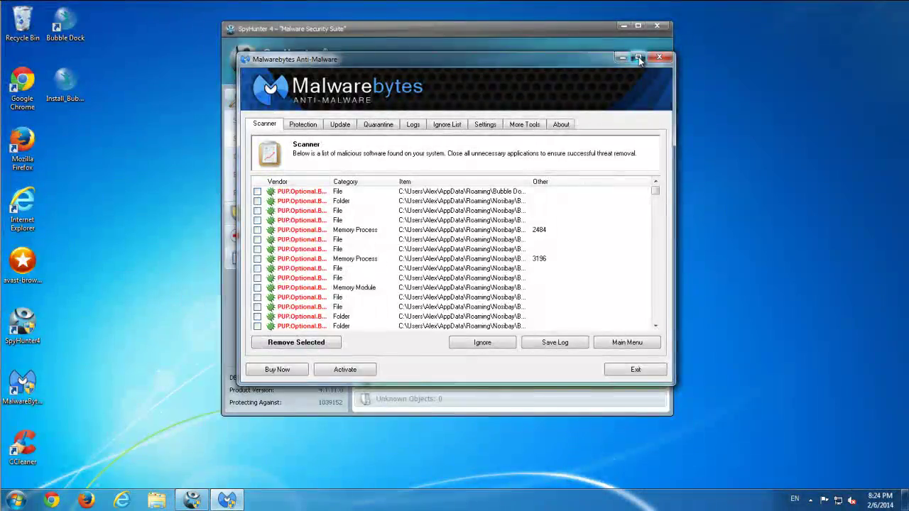
pyautogui.click(645, 56)
pyautogui.moveTo(892, 136); pyautogui.dragTo(897, 402)
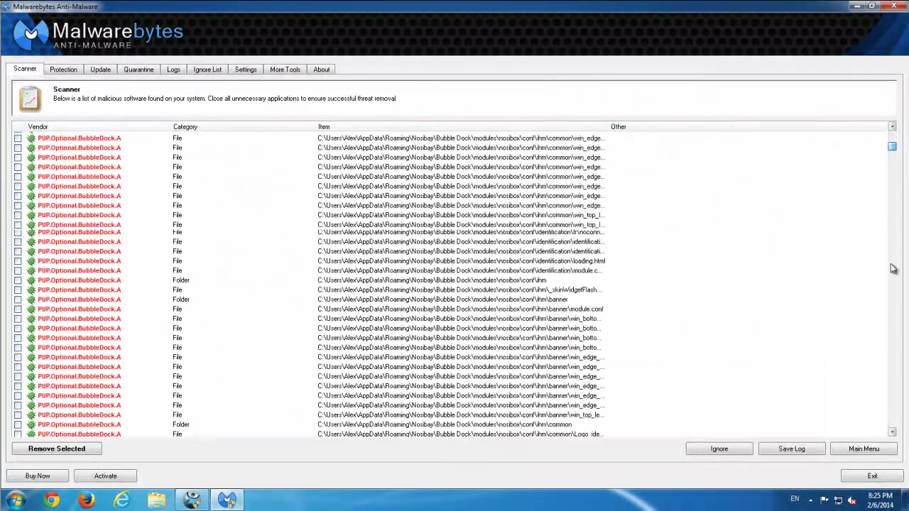
pyautogui.rightClick(71, 191)
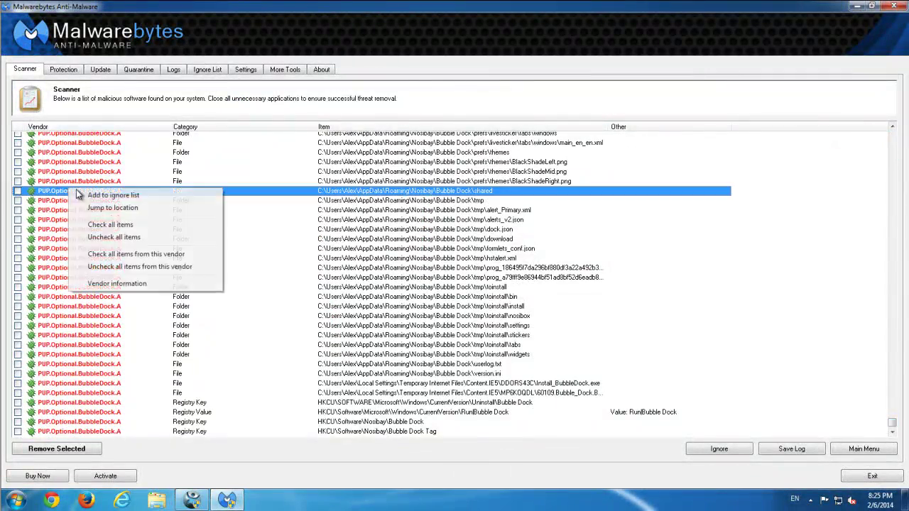
pyautogui.click(108, 225)
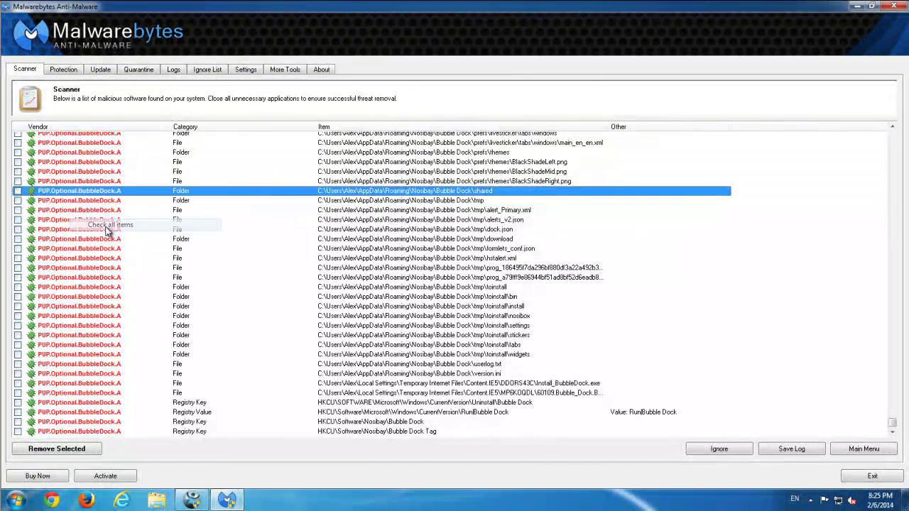
pyautogui.click(856, 6)
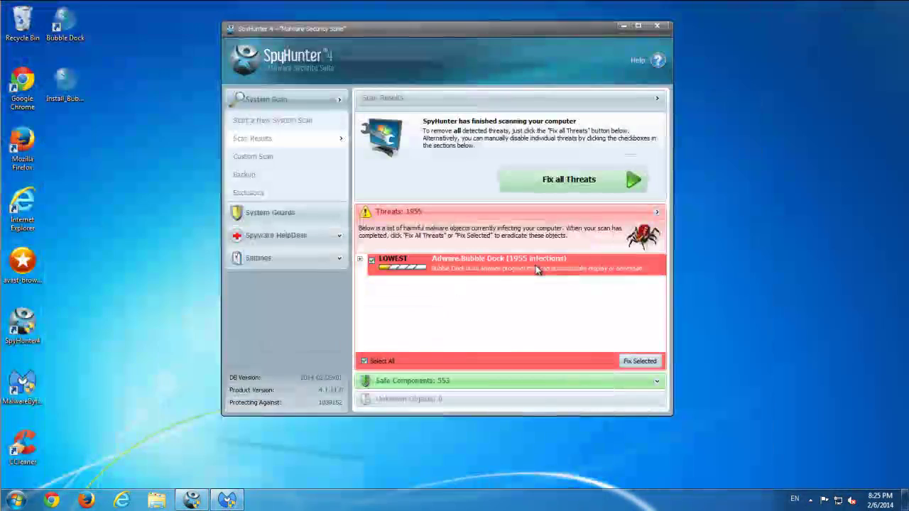
pyautogui.click(623, 26)
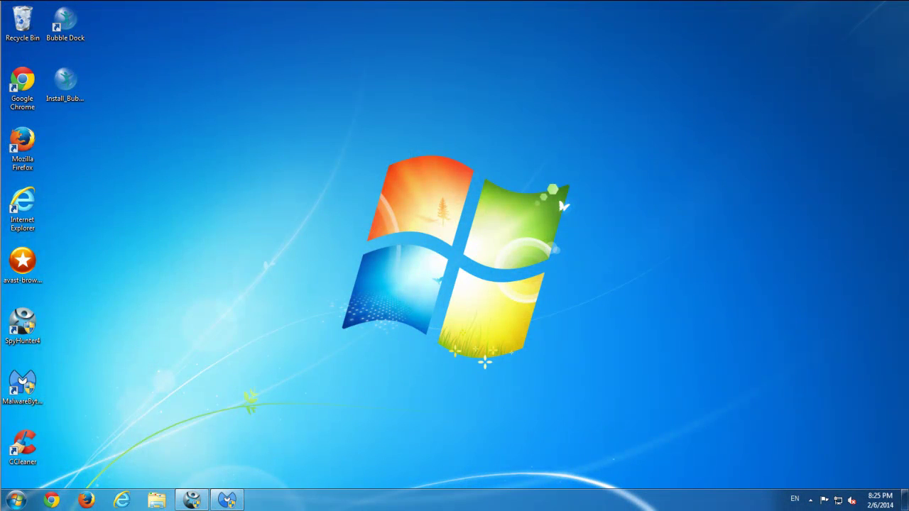
# Step: Uninstall Bubble Dock from Control Panel's program list, continuing past the wizard and warning
pyautogui.click(17, 501)
pyautogui.click(186, 374)
pyautogui.click(312, 211)
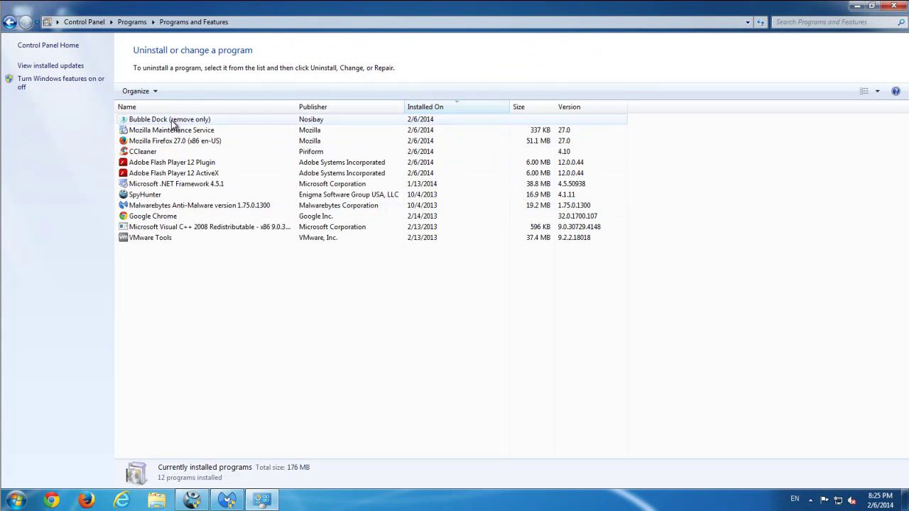
pyautogui.click(174, 120)
pyautogui.click(181, 93)
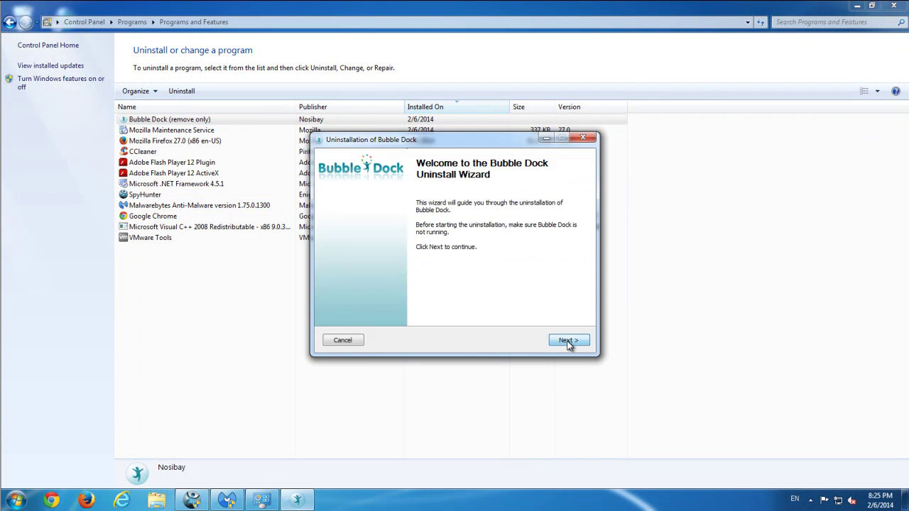
pyautogui.click(570, 342)
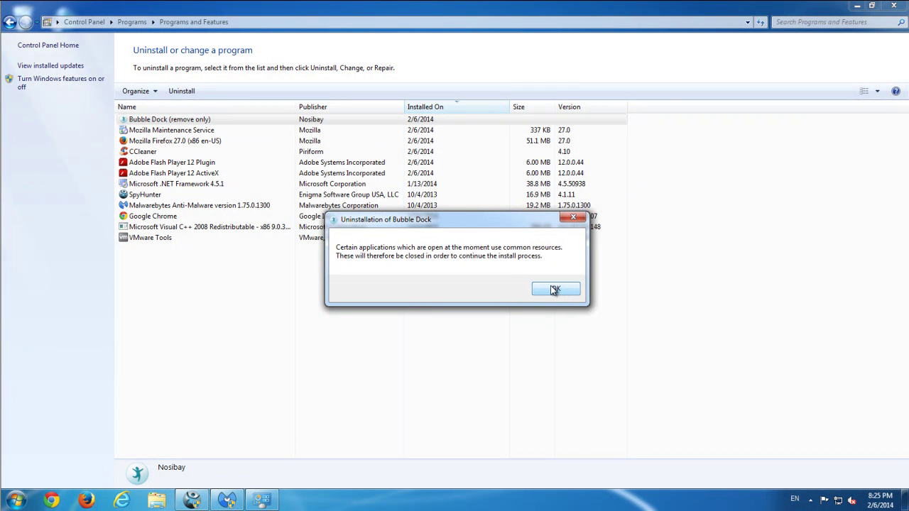
pyautogui.click(556, 291)
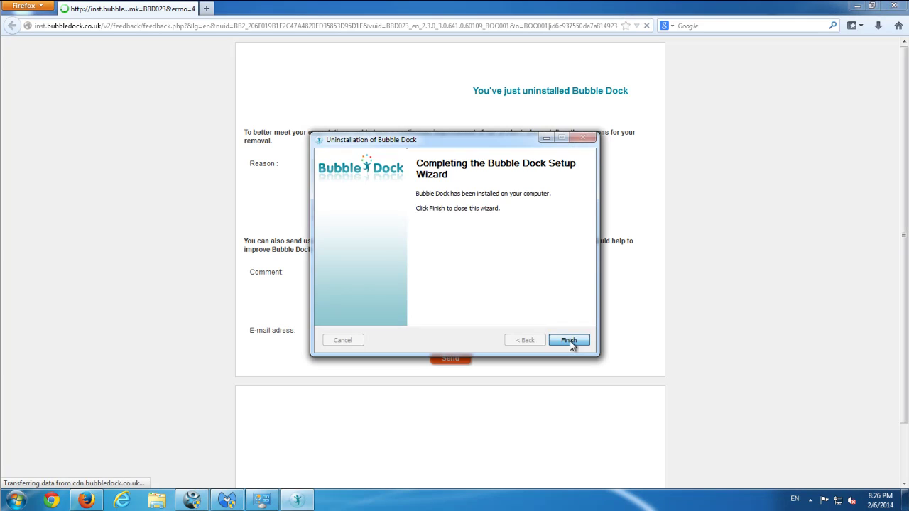
# Step: Finish the uninstall wizard, answer the survey with 'I don't use it', and show Big Farm window
pyautogui.click(570, 342)
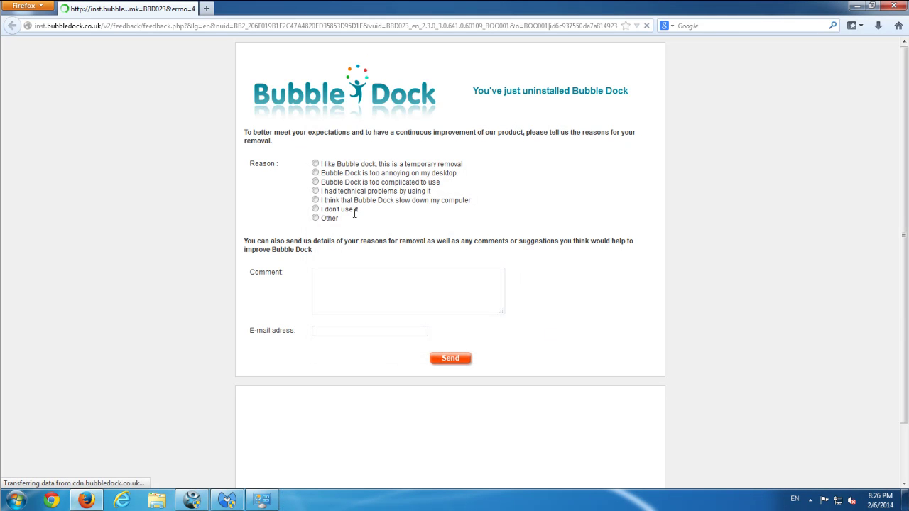
pyautogui.click(316, 209)
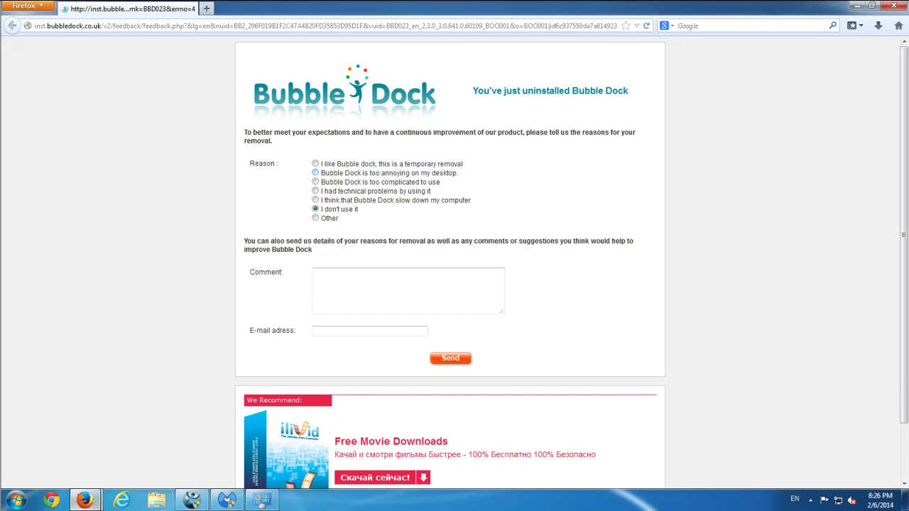
pyautogui.moveTo(86, 499)
pyautogui.click(197, 437)
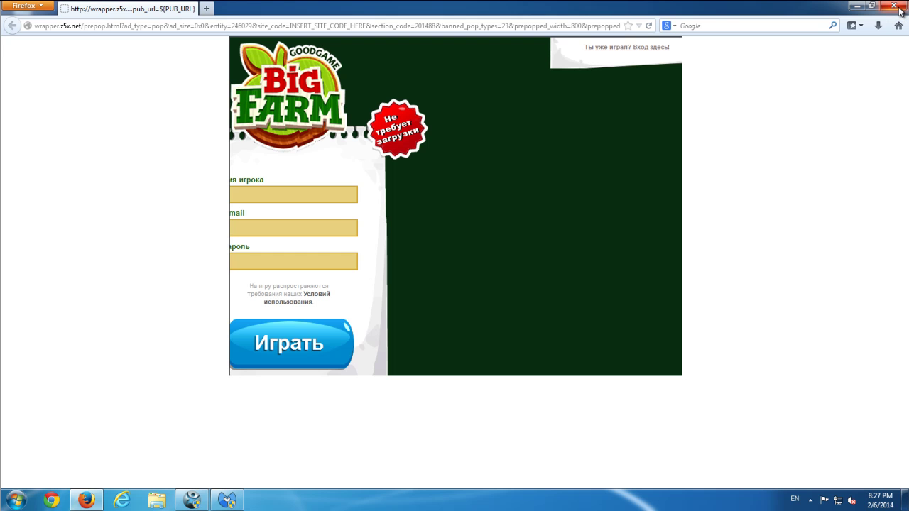
# Step: Close Big Farm, remove the checked Bubble Dock items in Malwarebytes, and decline restarting
pyautogui.click(899, 7)
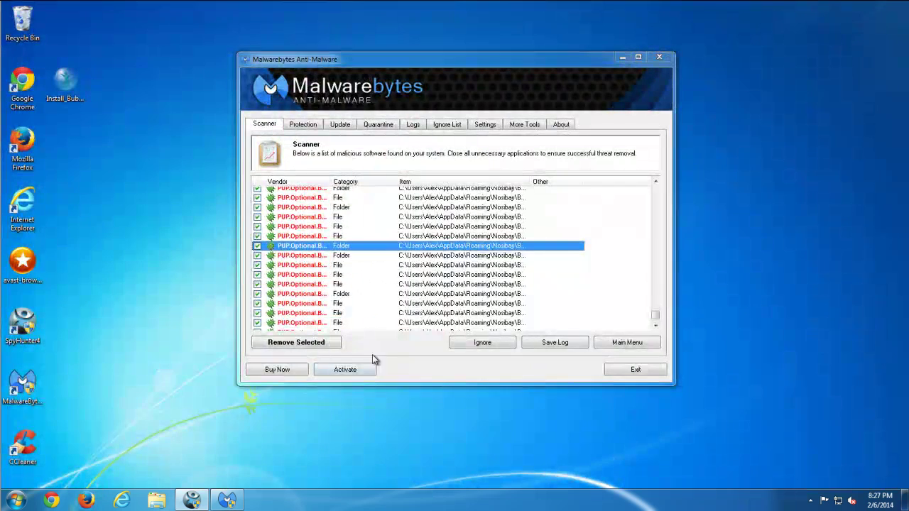
pyautogui.click(298, 345)
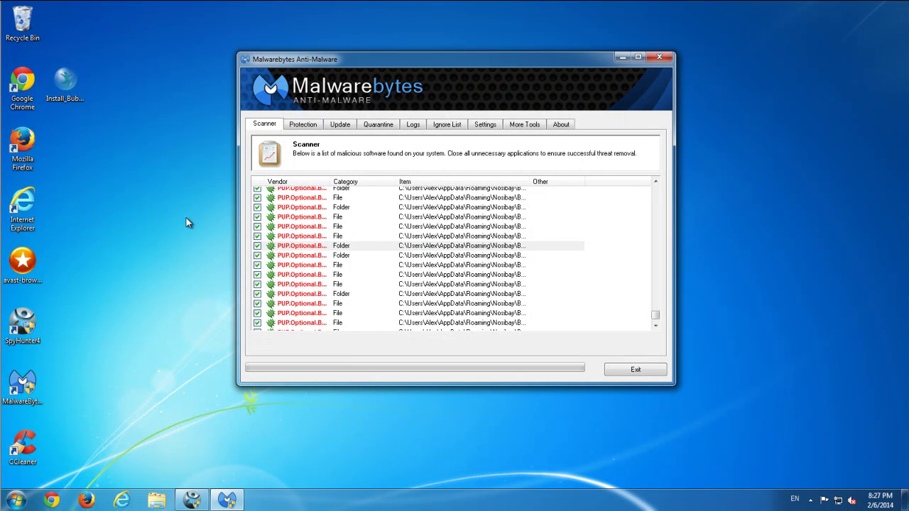
pyautogui.rightClick(103, 162)
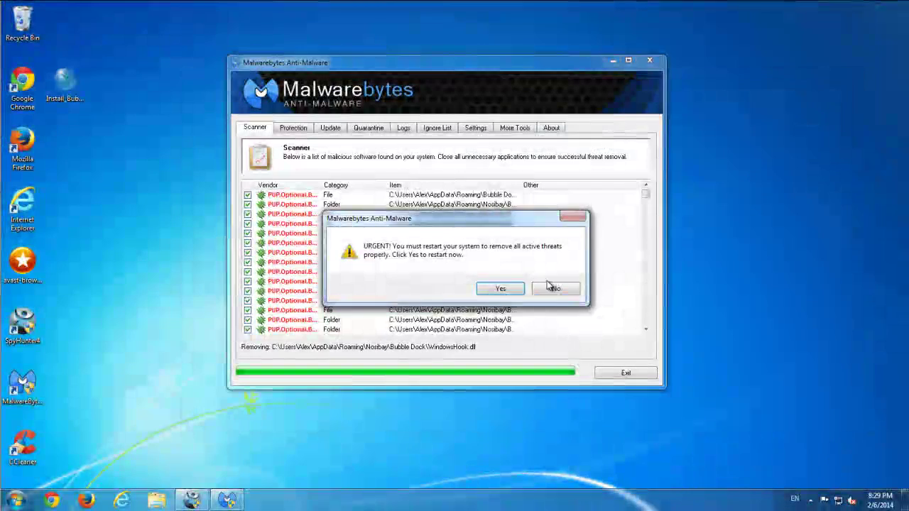
pyautogui.click(547, 291)
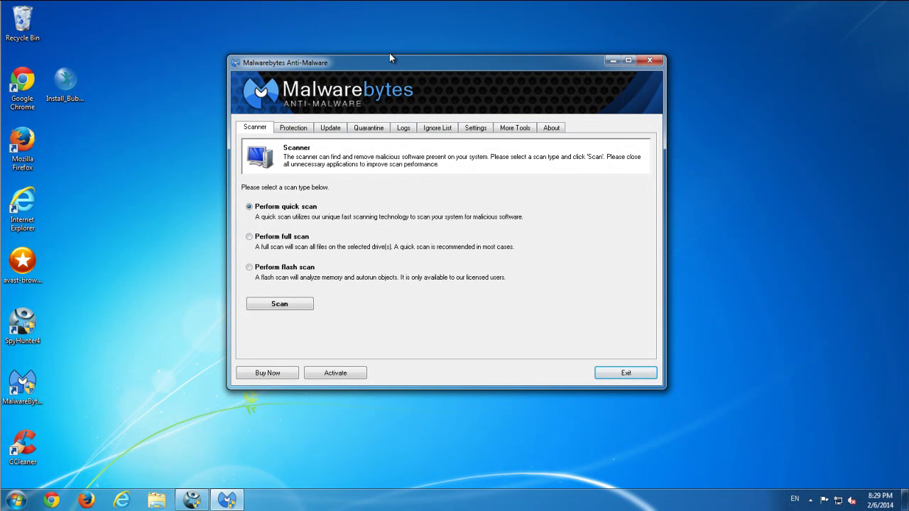
# Step: Refresh the desktop, then remove all 1955 Bubble Dock threats in SpyHunter until zero remain
pyautogui.rightClick(155, 77)
pyautogui.click(190, 111)
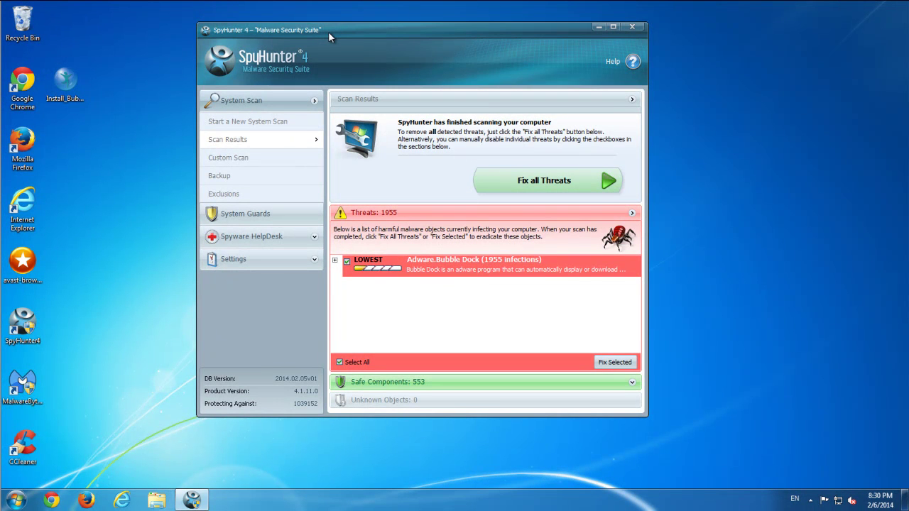
pyautogui.moveTo(328, 32); pyautogui.dragTo(337, 38)
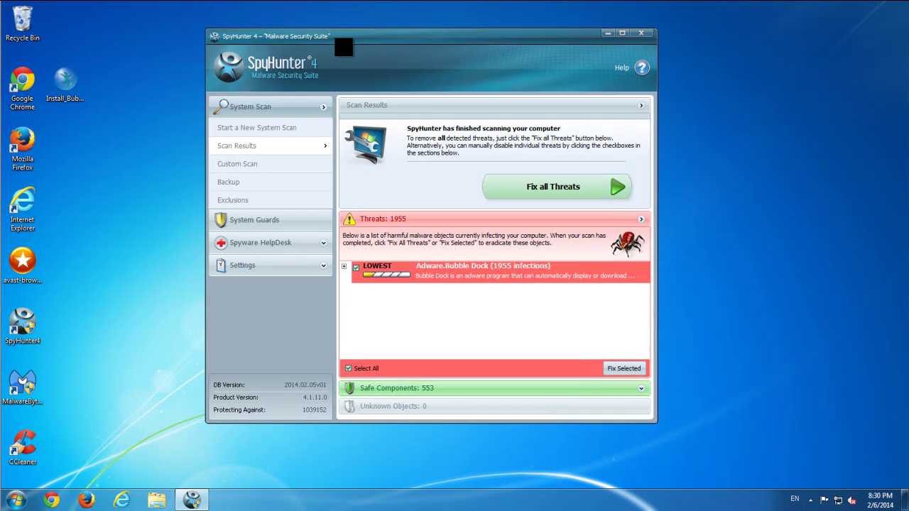
pyautogui.click(538, 193)
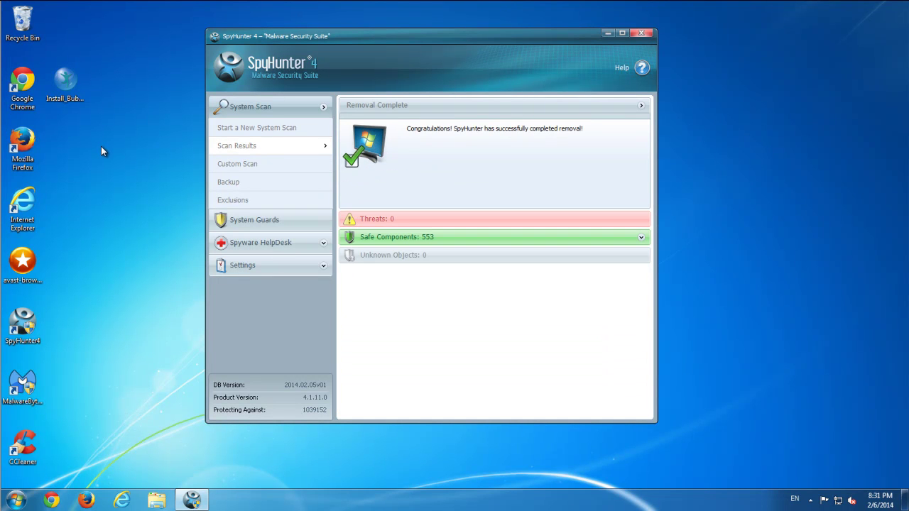
# Step: Close SpyHunter, refresh the desktop, and move the installer icon beside the Recycle Bin
pyautogui.rightClick(93, 181)
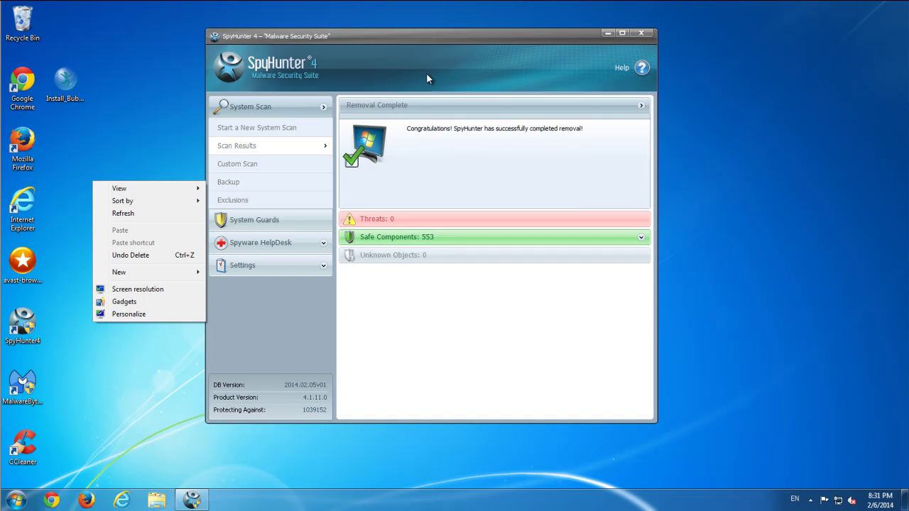
pyautogui.click(123, 214)
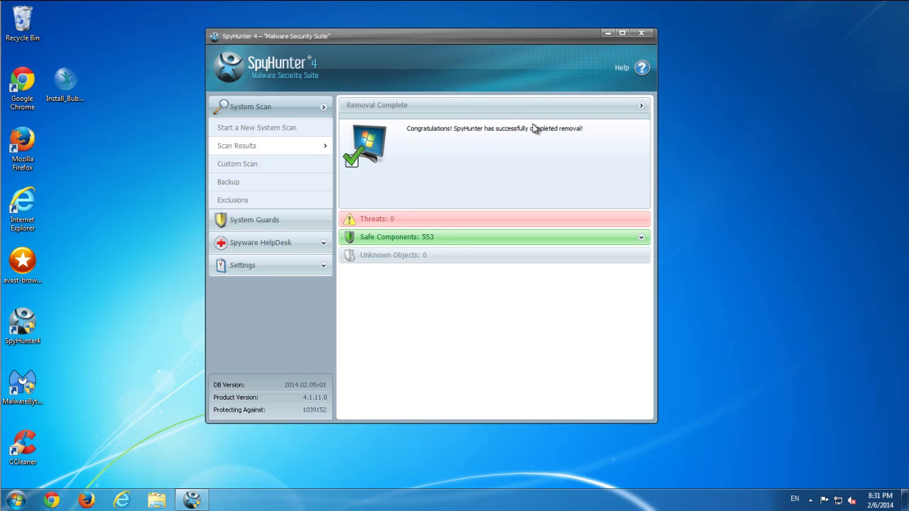
pyautogui.moveTo(641, 37); pyautogui.dragTo(674, 25)
pyautogui.click(673, 25)
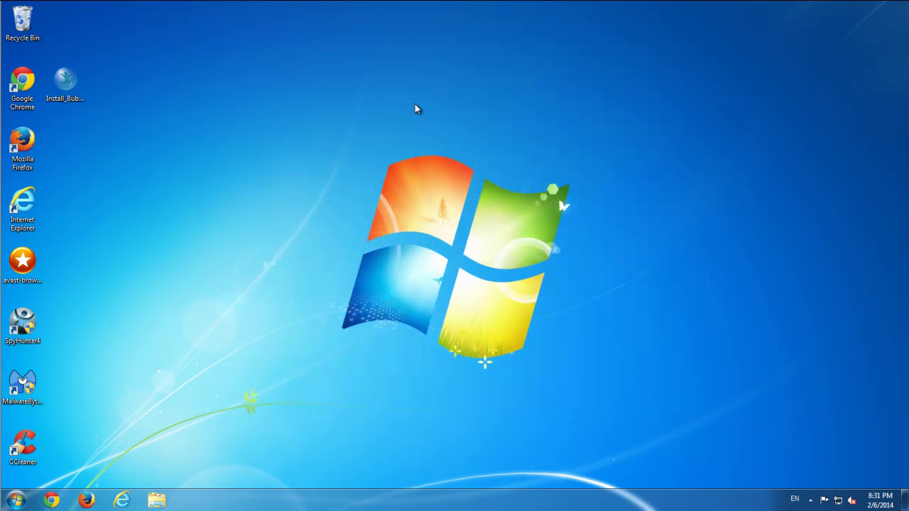
pyautogui.rightClick(155, 165)
pyautogui.click(178, 196)
pyautogui.moveTo(68, 84); pyautogui.dragTo(68, 21)
pyautogui.rightClick(164, 79)
pyautogui.click(201, 112)
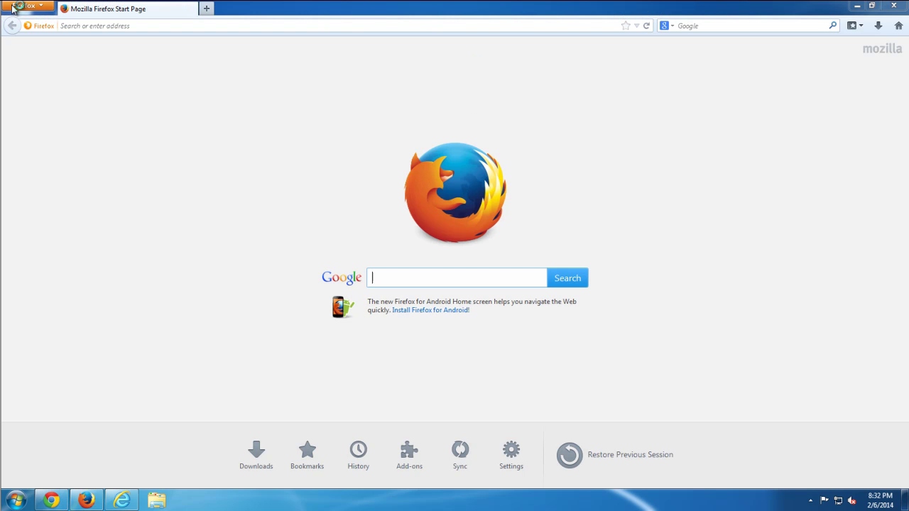
# Step: Confirm Firefox has no extensions, only Google Update and Shockwave Flash plugins, then close it
pyautogui.click(25, 6)
pyautogui.click(134, 63)
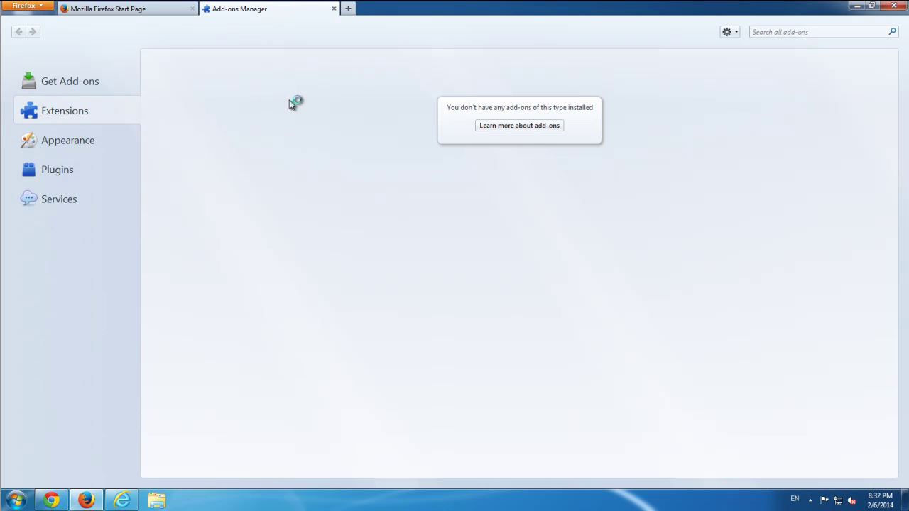
pyautogui.click(77, 164)
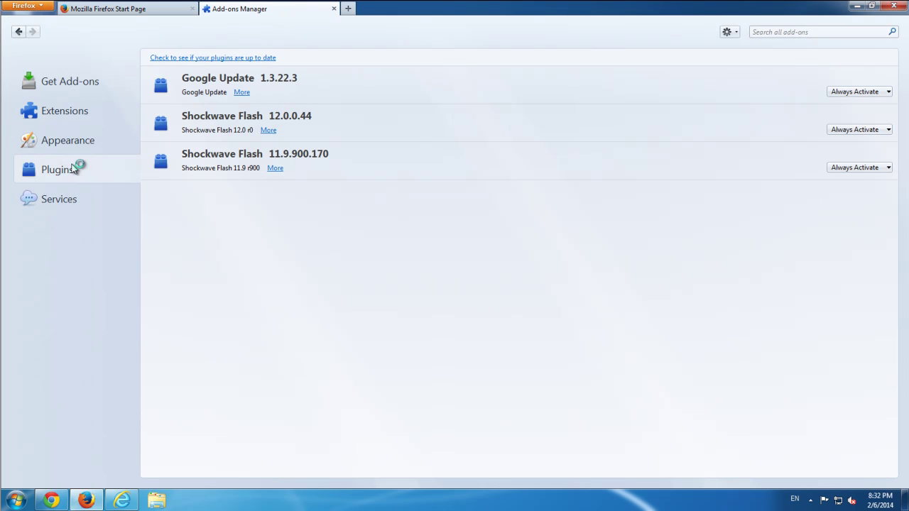
pyautogui.click(333, 8)
pyautogui.click(893, 6)
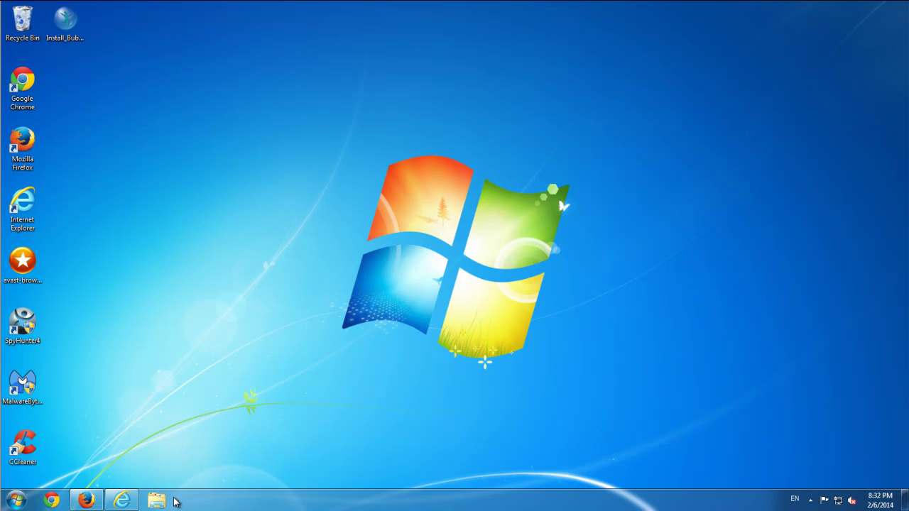
# Step: In Internet Explorer's Manage Add-ons, review Accelerators, Search Providers and Toolbars and Extensions for leftovers
pyautogui.click(122, 501)
pyautogui.click(899, 24)
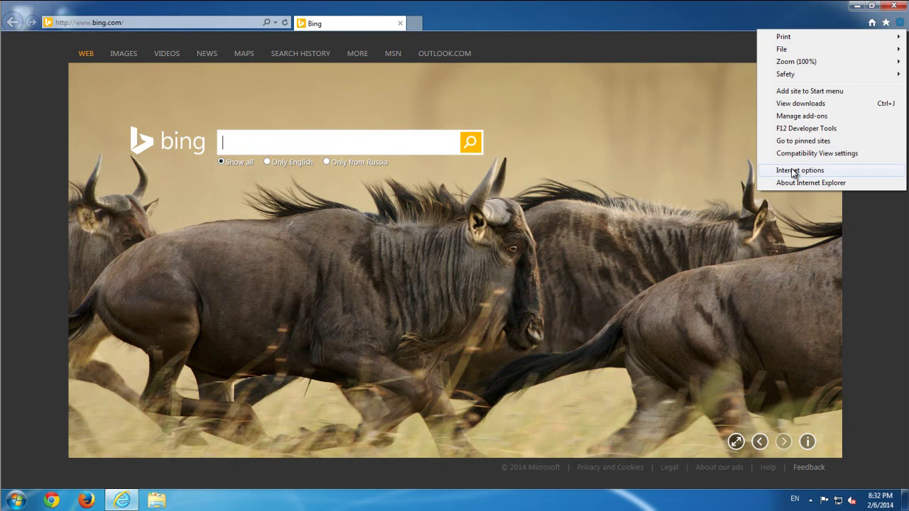
pyautogui.click(805, 117)
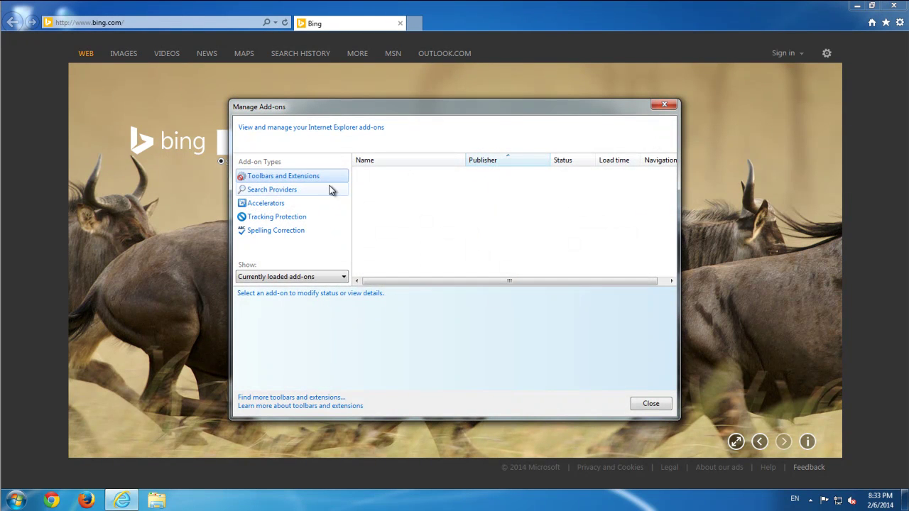
pyautogui.click(266, 204)
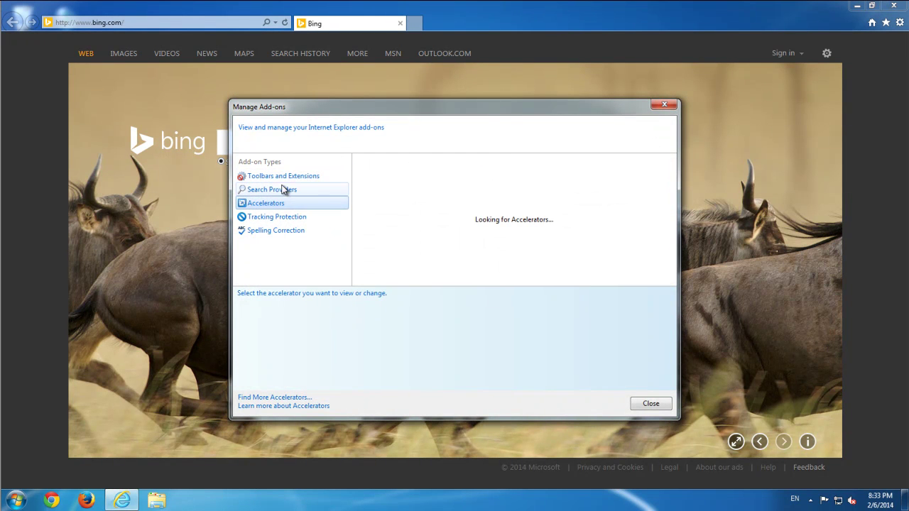
pyautogui.click(276, 190)
pyautogui.click(277, 177)
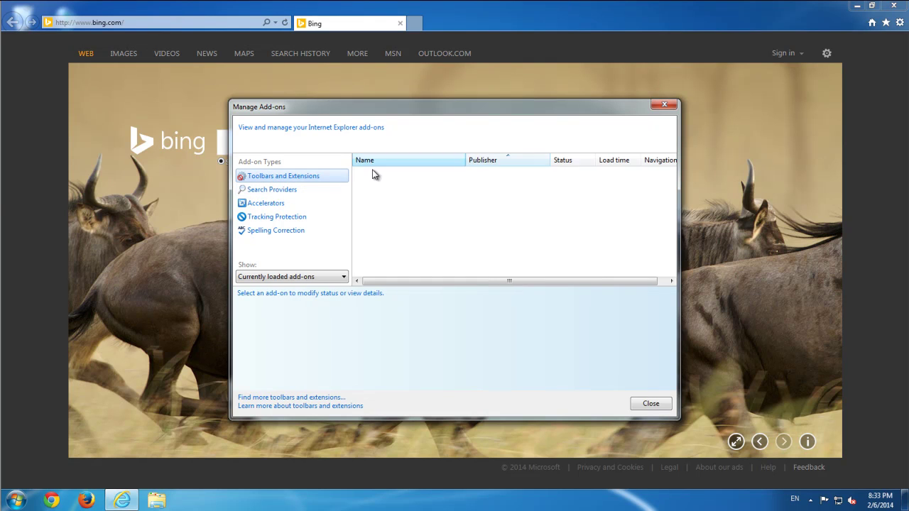
# Step: Close the add-on manager and Internet Explorer, returning to the desktop's context menu
pyautogui.click(664, 105)
pyautogui.click(894, 5)
pyautogui.rightClick(149, 217)
# Step: Refresh the desktop and load virustotal.com in Internet Explorer, declining the default-browser prompt
pyautogui.click(183, 245)
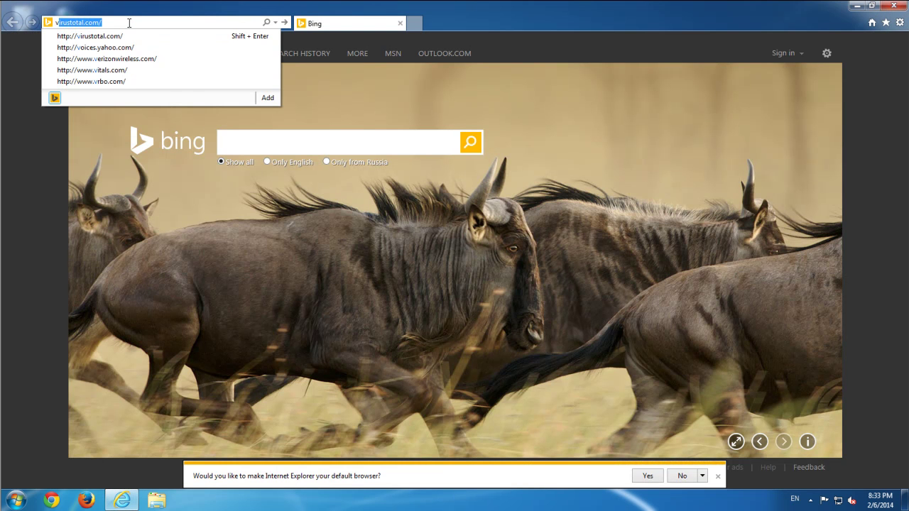
pyautogui.click(124, 36)
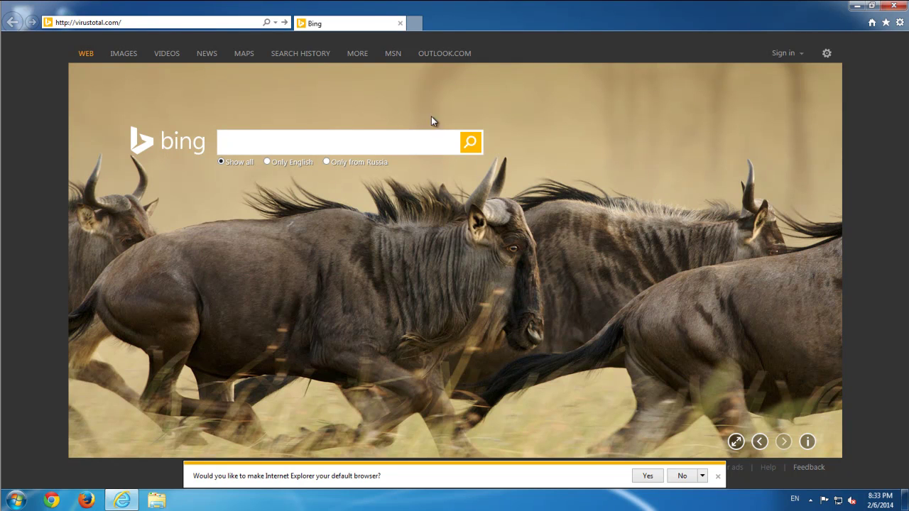
pyautogui.click(682, 476)
# Step: Upload and scan Install_BubbleDock.exe, finding it was already analysed at 4/50
pyautogui.click(554, 222)
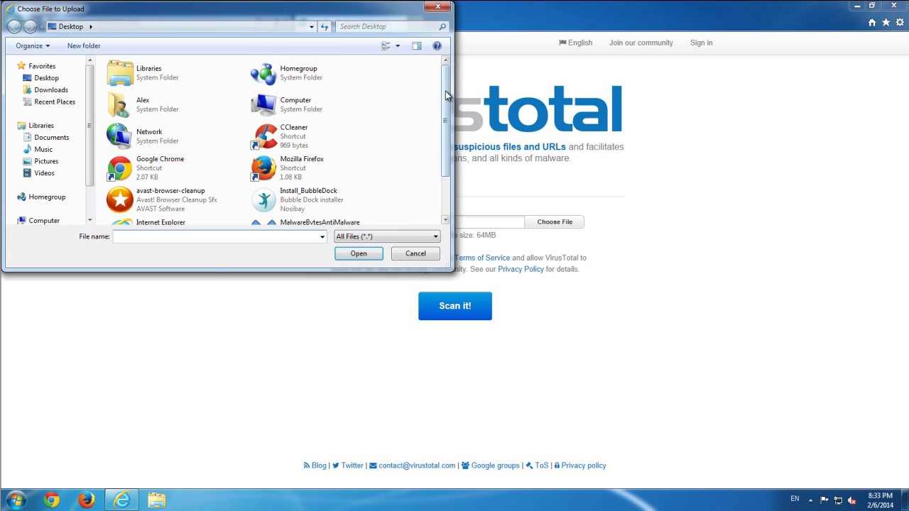
pyautogui.scroll(-1, 426, 120)
pyautogui.click(298, 173)
pyautogui.doubleClick(299, 173)
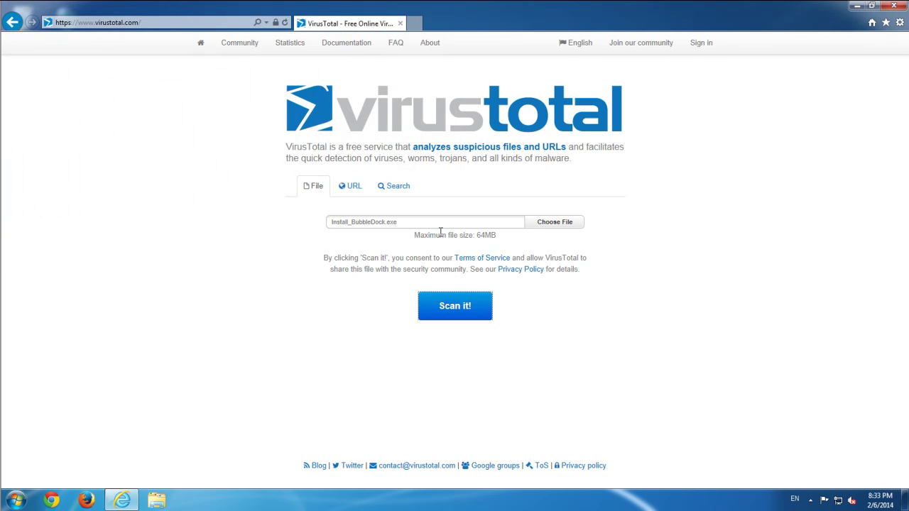
pyautogui.click(448, 305)
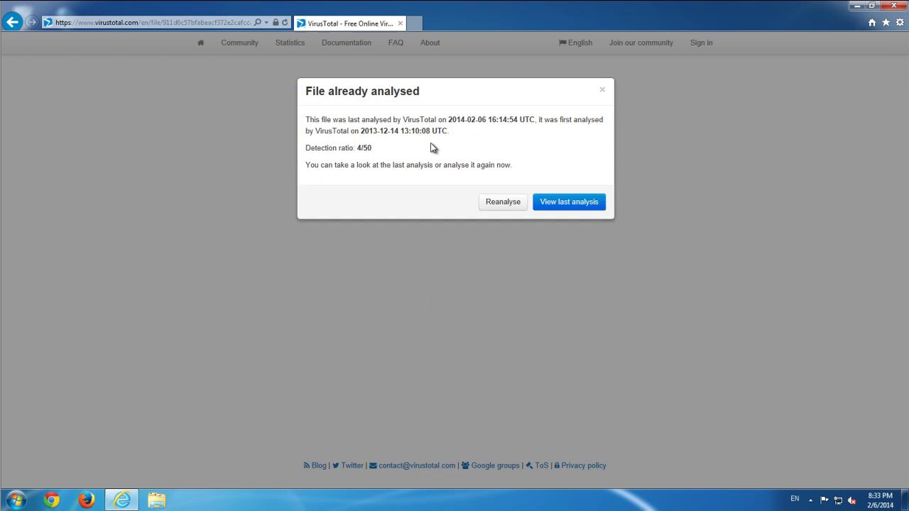
pyautogui.click(566, 206)
# Step: Load the installer's last analysis report and scroll through the antivirus engine results
pyautogui.click(566, 206)
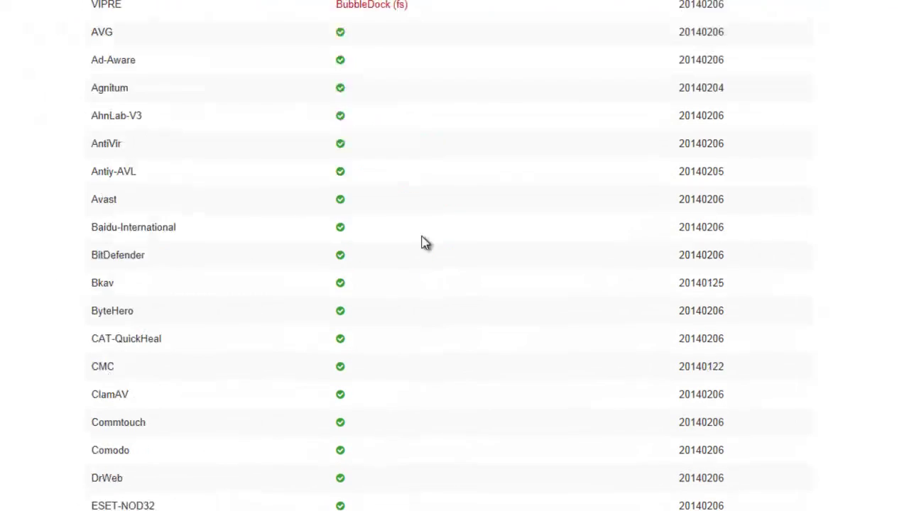
pyautogui.scroll(5, 424, 244)
pyautogui.scroll(-5, 426, 270)
pyautogui.scroll(4, 424, 264)
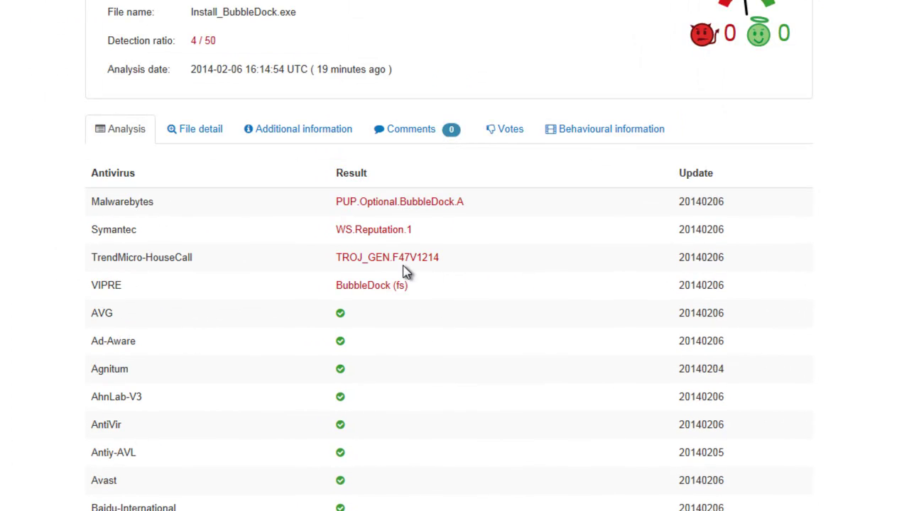
pyautogui.scroll(-3, 402, 280)
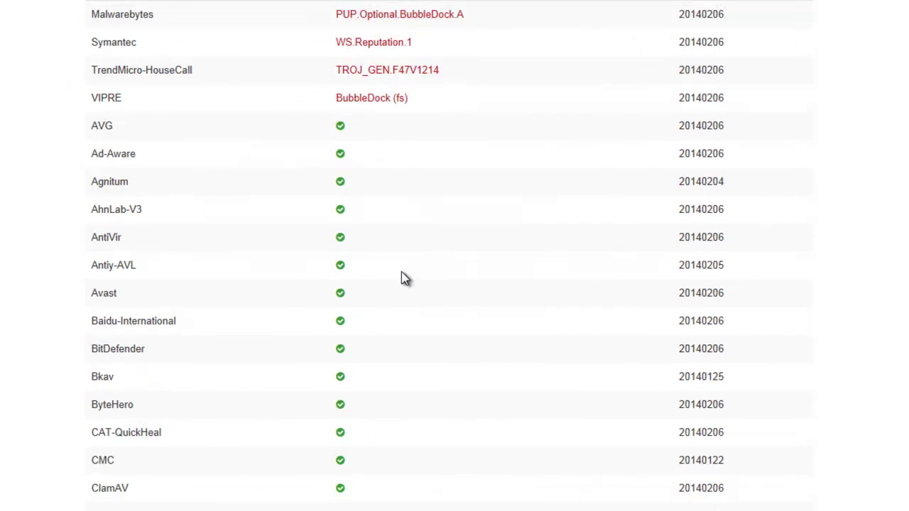
pyautogui.scroll(4, 402, 279)
pyautogui.scroll(-5, 404, 291)
pyautogui.scroll(4, 404, 292)
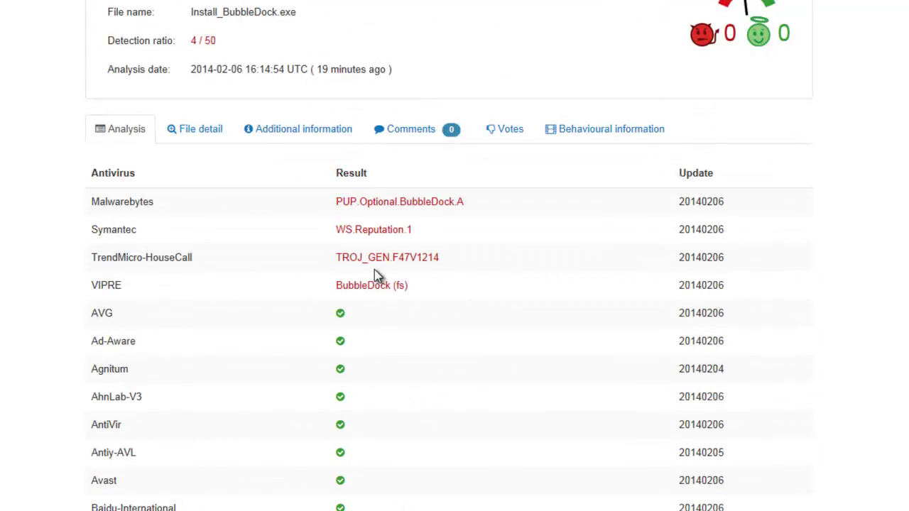
# Step: Highlight the VIPRE and Symantec detections among the flagging engines
pyautogui.doubleClick(110, 285)
pyautogui.moveTo(117, 283)
pyautogui.mouseDown()
pyautogui.moveTo(94, 262)
pyautogui.moveTo(204, 259)
pyautogui.mouseUp()
pyautogui.moveTo(97, 229); pyautogui.dragTo(165, 238)
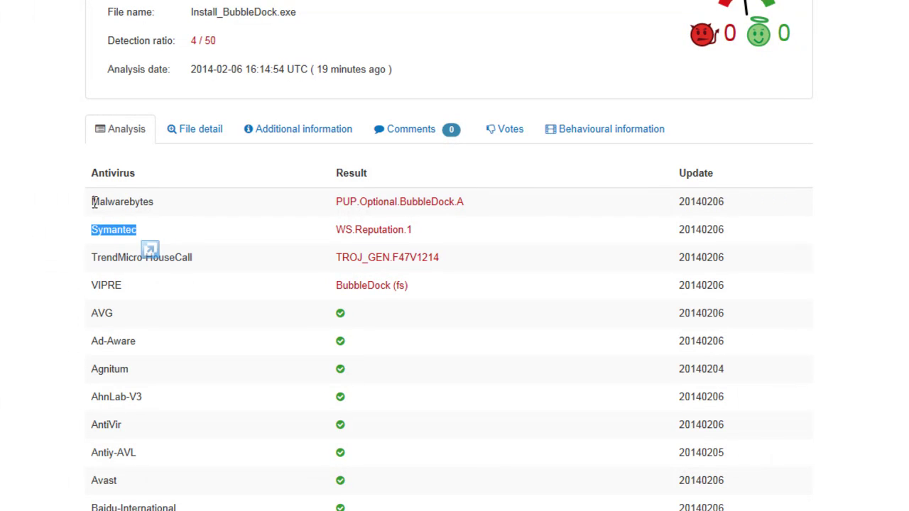
pyautogui.moveTo(91, 202); pyautogui.dragTo(178, 202)
pyautogui.click(179, 205)
pyautogui.scroll(-1, 217, 304)
pyautogui.scroll(1, 216, 303)
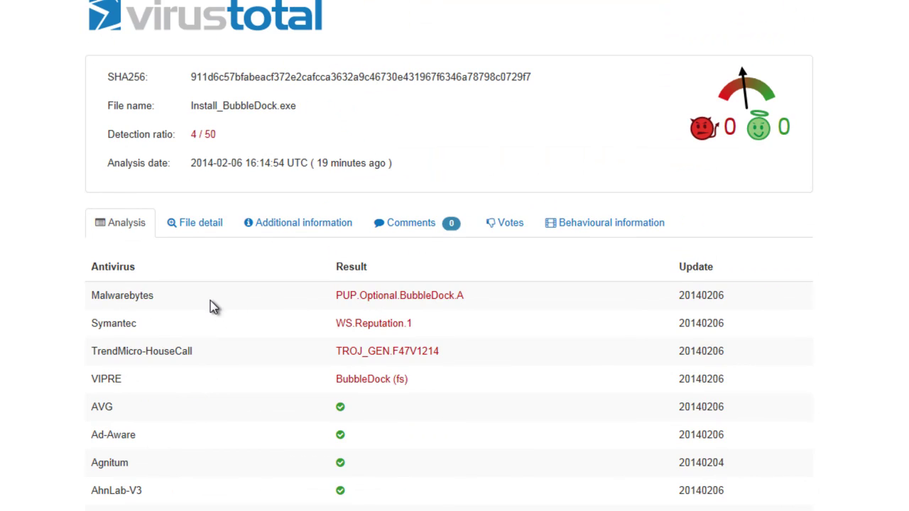